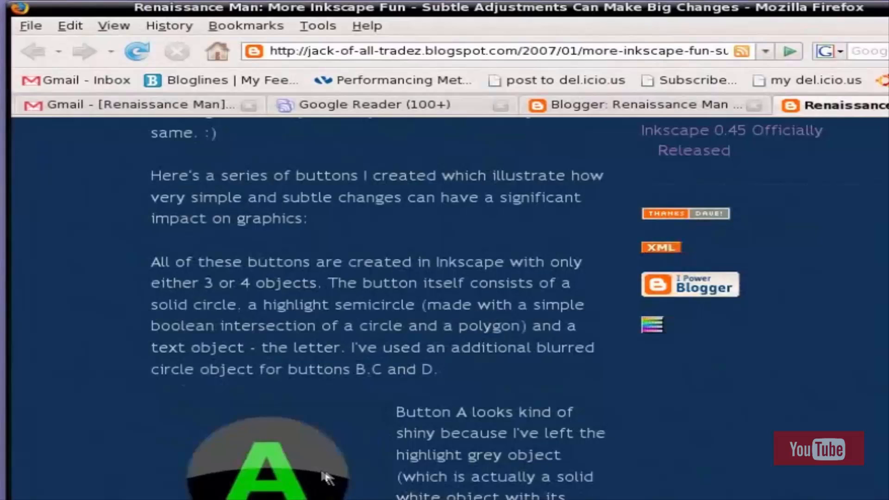
# View the Button A and Button B examples in the blog post and switch to the empty Inkscape document.
pyautogui.scroll(-5, 327, 477)
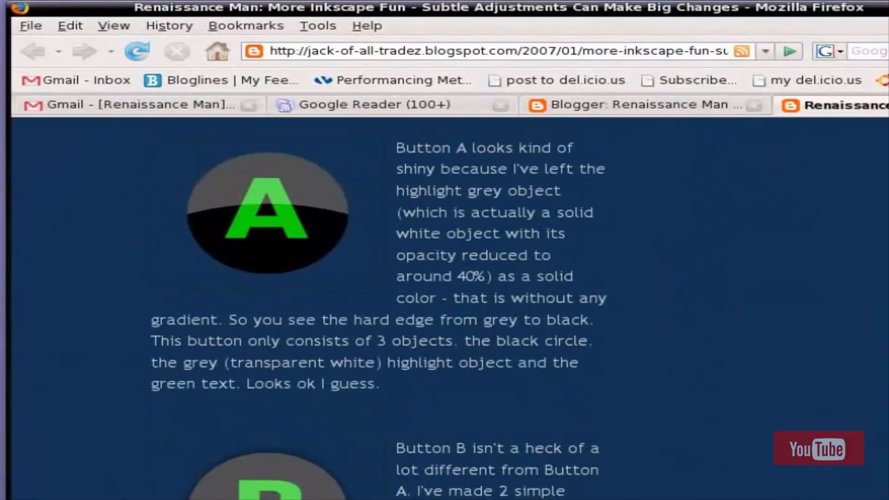
pyautogui.press('F8')
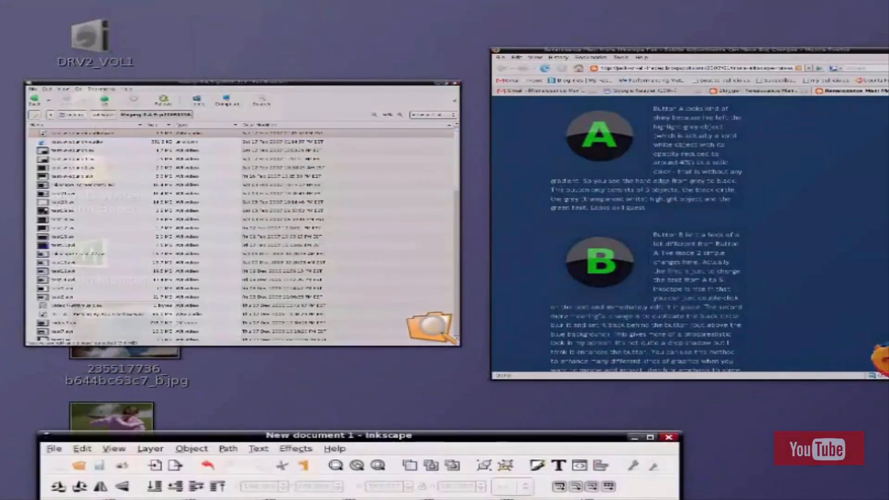
pyautogui.click(344, 491)
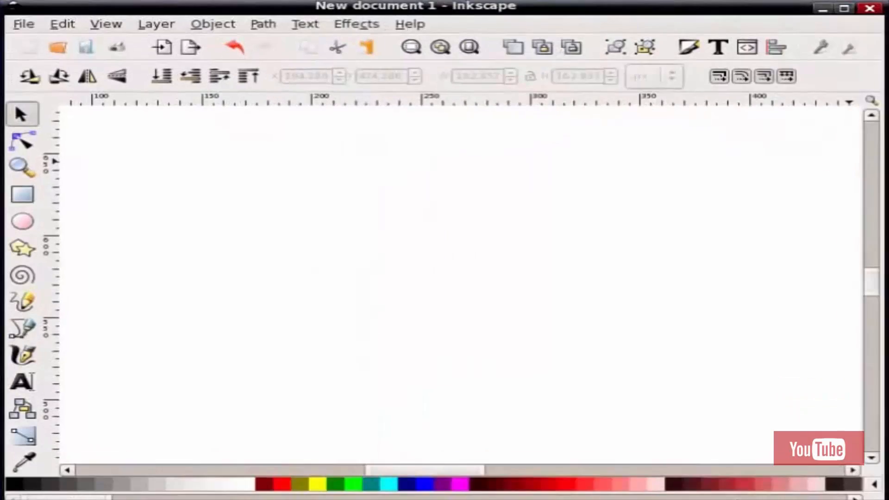
# Draw a circle about 69 px across and fill it solid black (000000ff) at 100% master opacity.
pyautogui.click(21, 221)
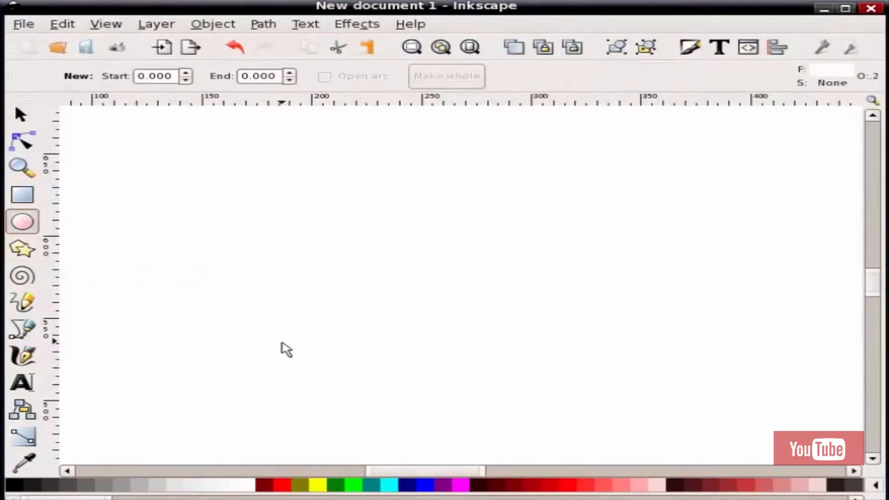
pyautogui.moveTo(130, 221); pyautogui.dragTo(281, 343)
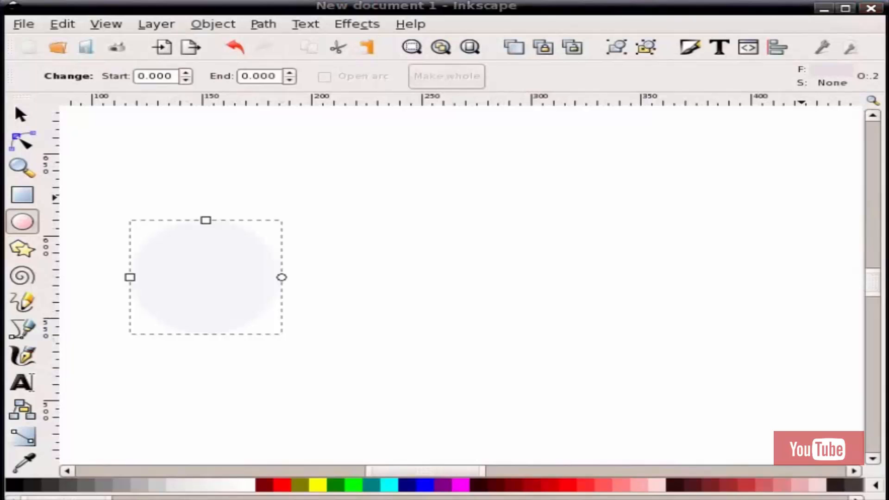
pyautogui.moveTo(883, 132)
pyautogui.mouseDown()
pyautogui.moveTo(510, 144)
pyautogui.moveTo(455, 134)
pyautogui.mouseUp()
pyautogui.moveTo(453, 330)
pyautogui.mouseDown()
pyautogui.moveTo(457, 285)
pyautogui.moveTo(443, 254)
pyautogui.mouseUp()
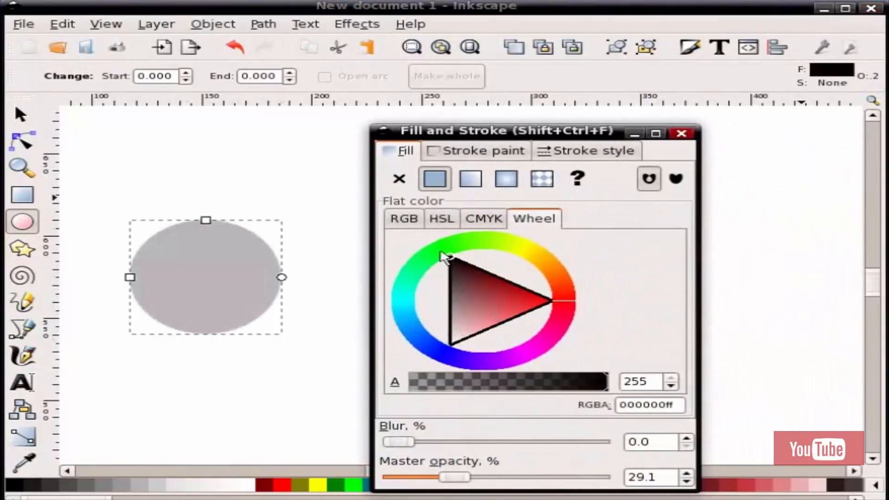
pyautogui.moveTo(451, 477); pyautogui.dragTo(641, 485)
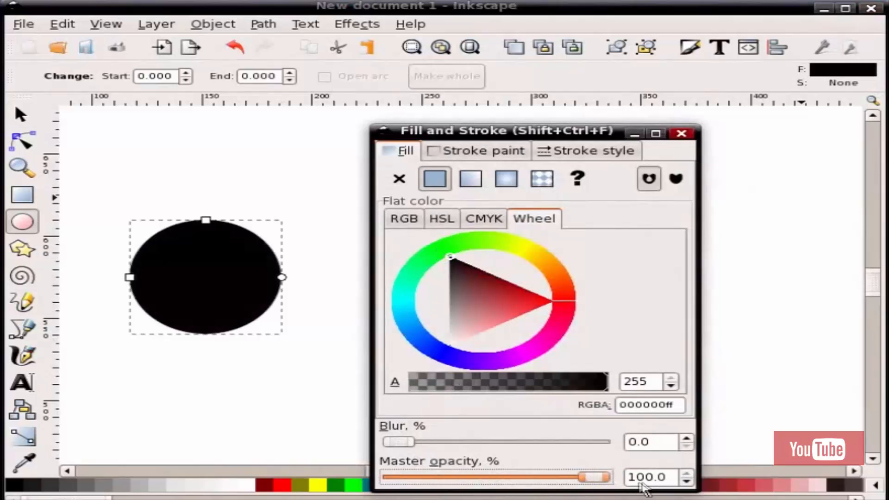
pyautogui.moveTo(497, 137)
pyautogui.mouseDown()
pyautogui.moveTo(682, 112)
pyautogui.moveTo(888, 109)
pyautogui.moveTo(648, 117)
pyautogui.mouseUp()
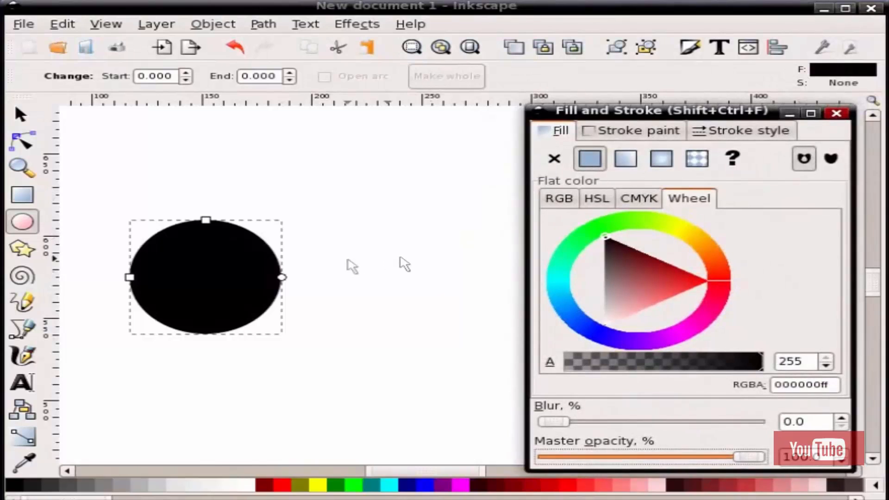
# Move the black circle up and slightly left, and duplicate it with the copy placed beside it at the same height.
pyautogui.press('s')
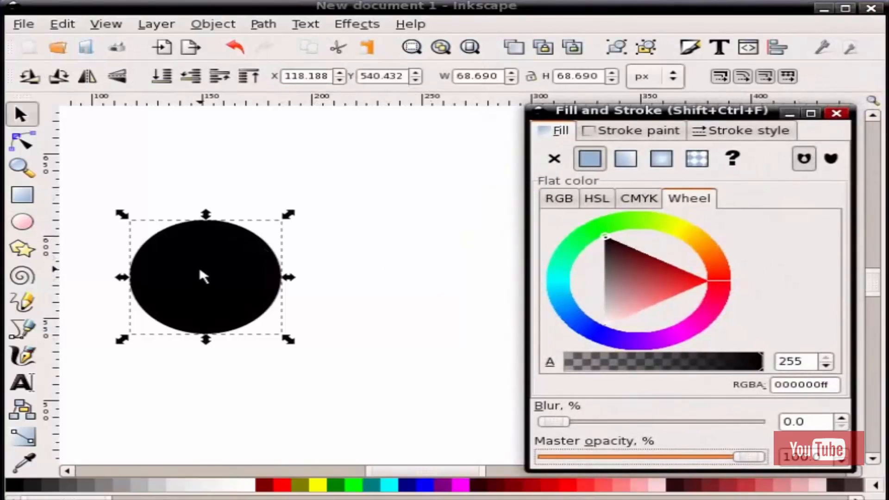
pyautogui.moveTo(203, 277); pyautogui.dragTo(184, 224)
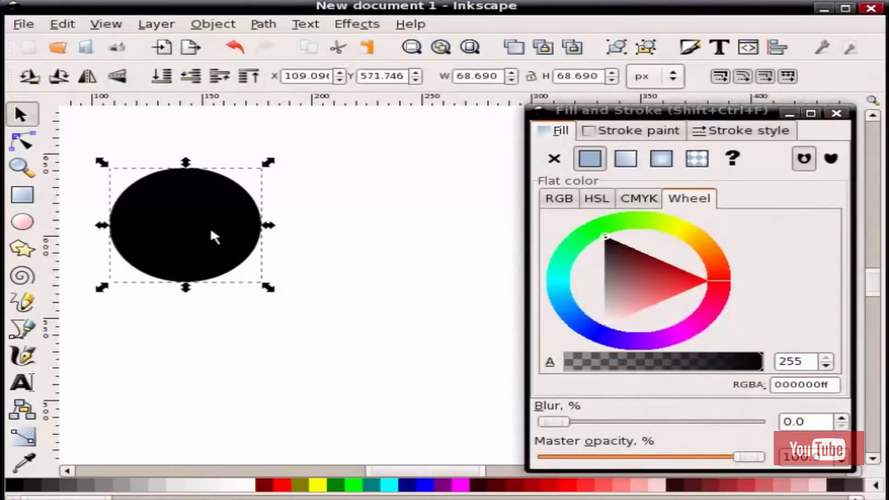
pyautogui.hotkey('ctrl', 'd')
pyautogui.moveTo(189, 219); pyautogui.dragTo(395, 248)
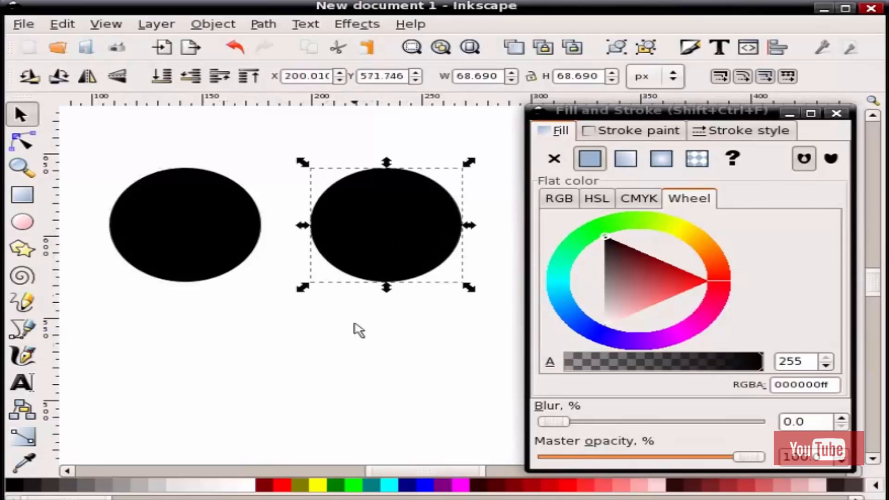
pyautogui.click(366, 335)
pyautogui.click(375, 254)
pyautogui.click(381, 335)
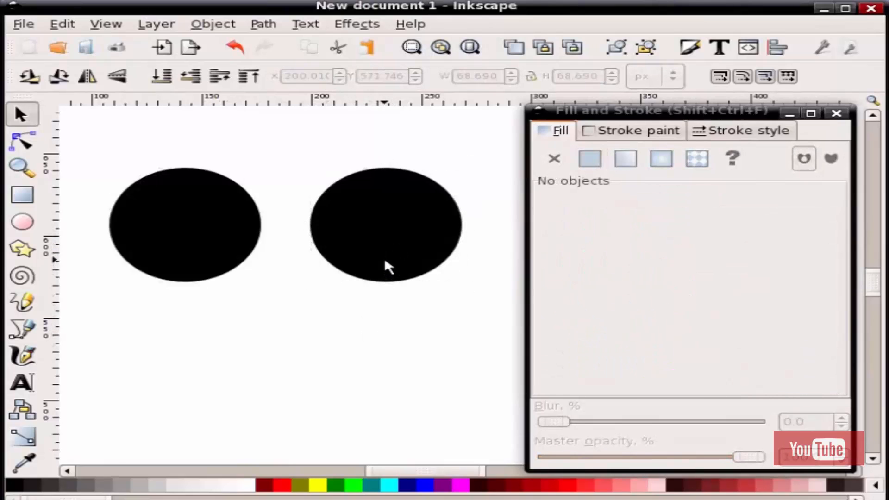
pyautogui.click(384, 261)
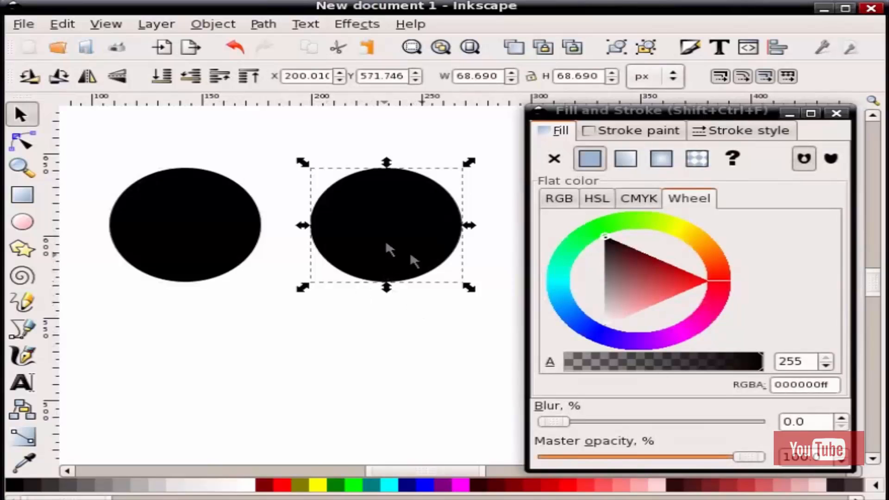
# Draw a closed Bezier outline about 99 by 73 px around the right circle's upper half, its curved lower edge crossing the circle's middle.
pyautogui.click(166, 329)
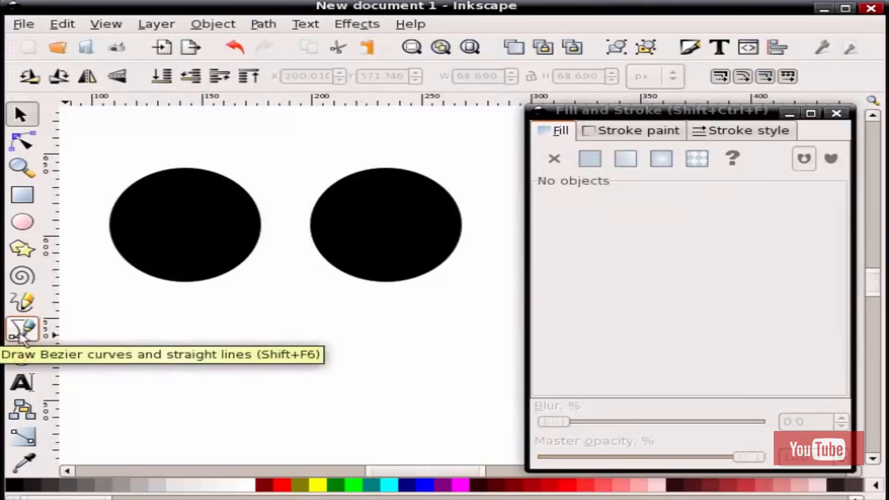
pyautogui.click(19, 332)
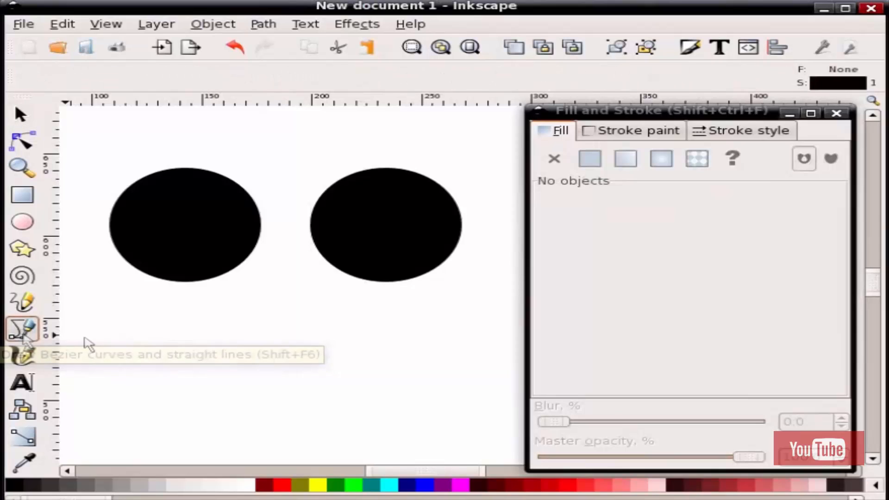
pyautogui.click(277, 250)
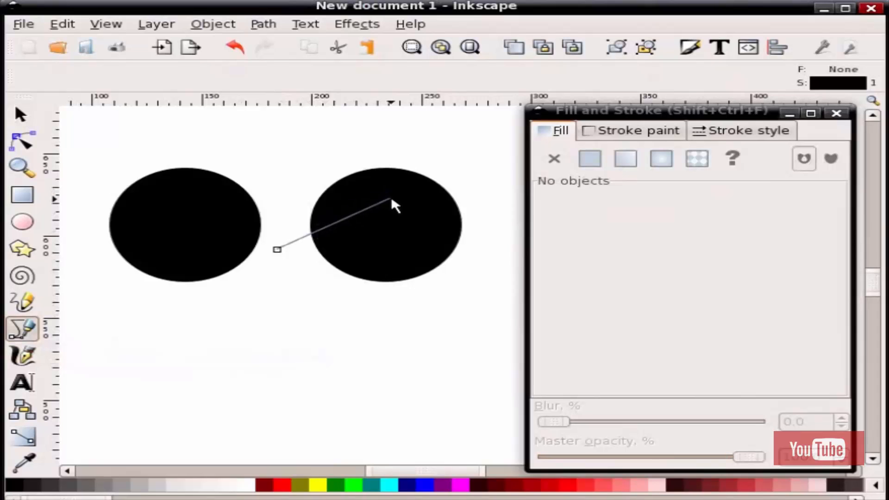
pyautogui.moveTo(391, 199); pyautogui.dragTo(481, 235)
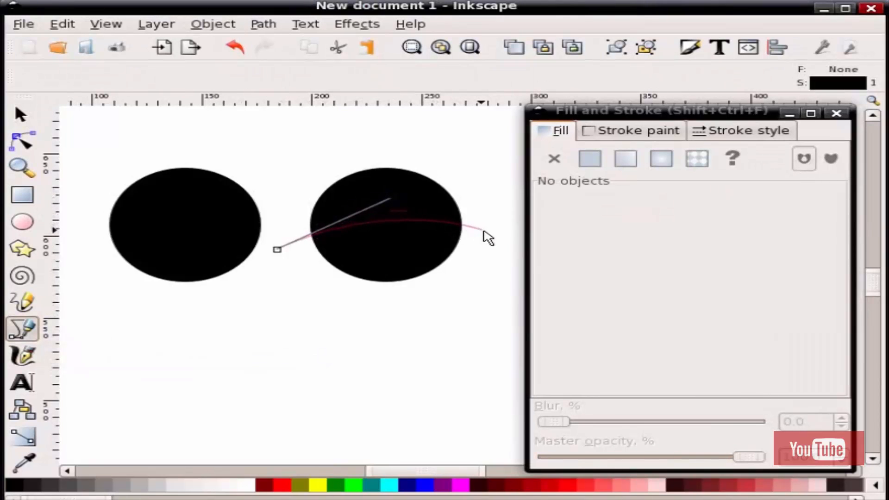
pyautogui.click(483, 230)
pyautogui.click(494, 165)
pyautogui.click(433, 132)
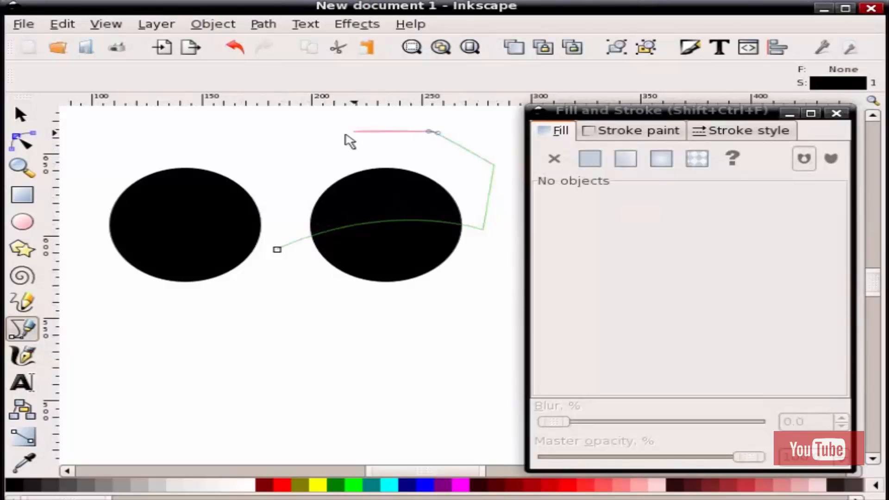
pyautogui.moveTo(352, 132); pyautogui.dragTo(338, 134)
pyautogui.click(278, 250)
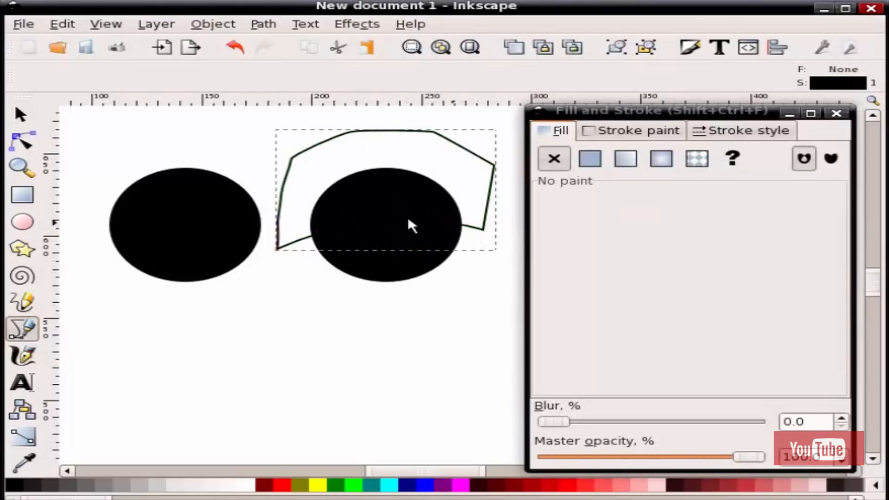
# Set the stroke colour of the Bezier outline to red (ff0000ff).
pyautogui.press('s')
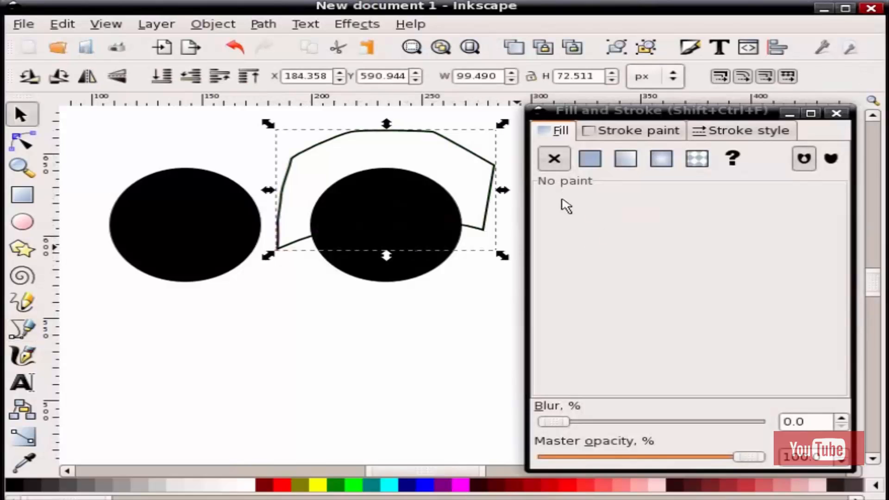
pyautogui.click(623, 134)
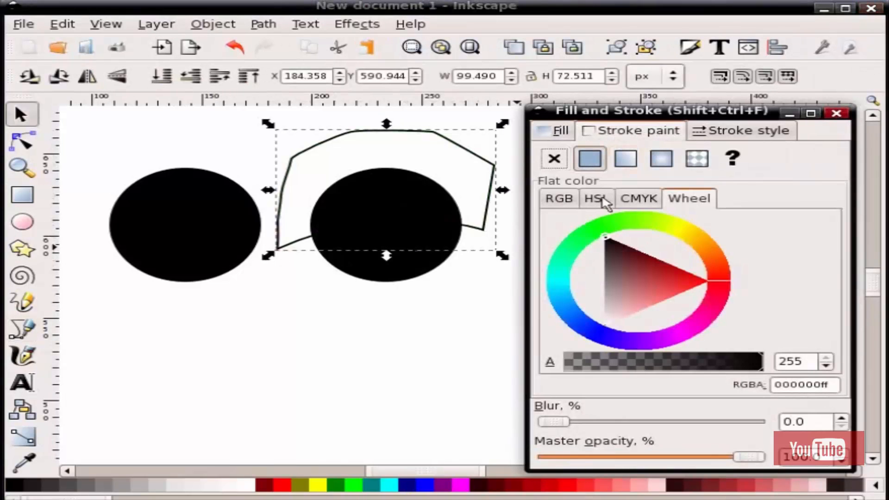
pyautogui.click(629, 276)
pyautogui.click(706, 280)
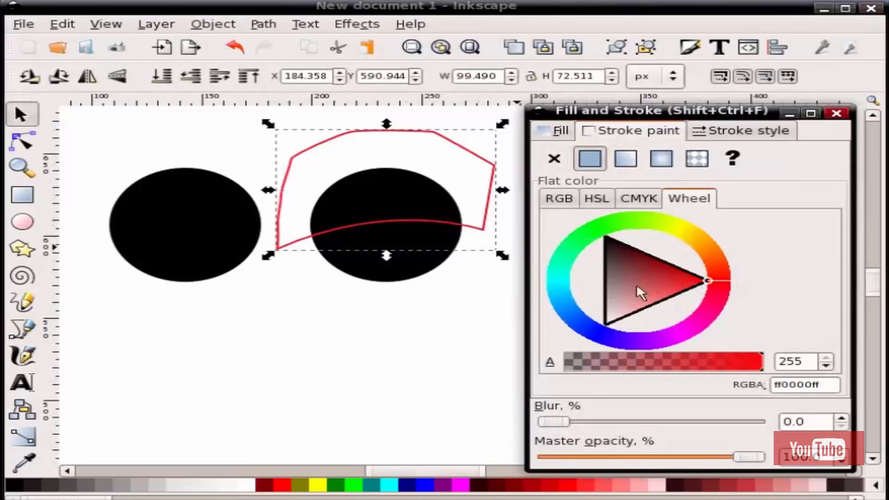
pyautogui.moveTo(587, 113); pyautogui.dragTo(651, 120)
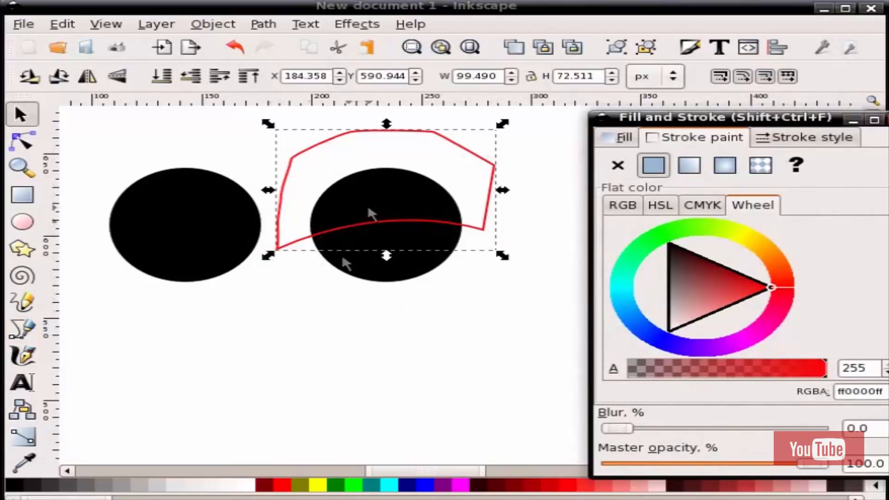
# Intersect the red outline with the duplicate circle to cut out a semicircular highlight shape.
pyautogui.keyDown('shift'); pyautogui.click(376, 279); pyautogui.keyUp('shift')
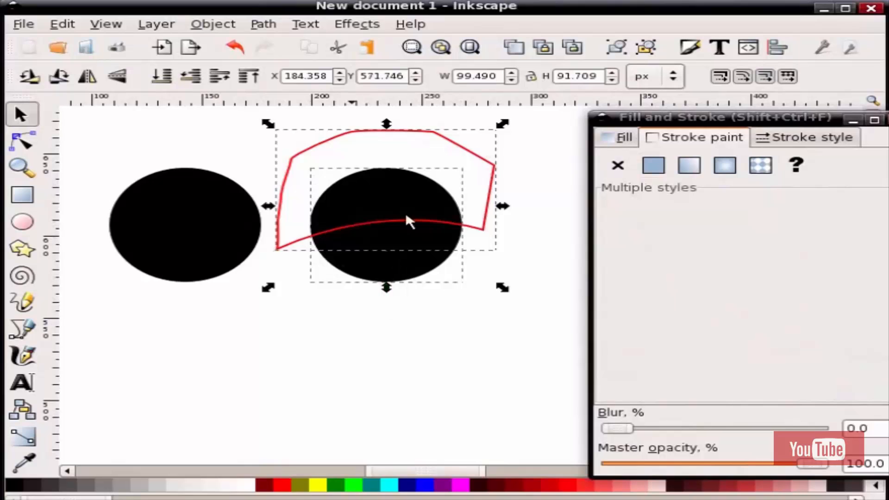
pyautogui.click(263, 24)
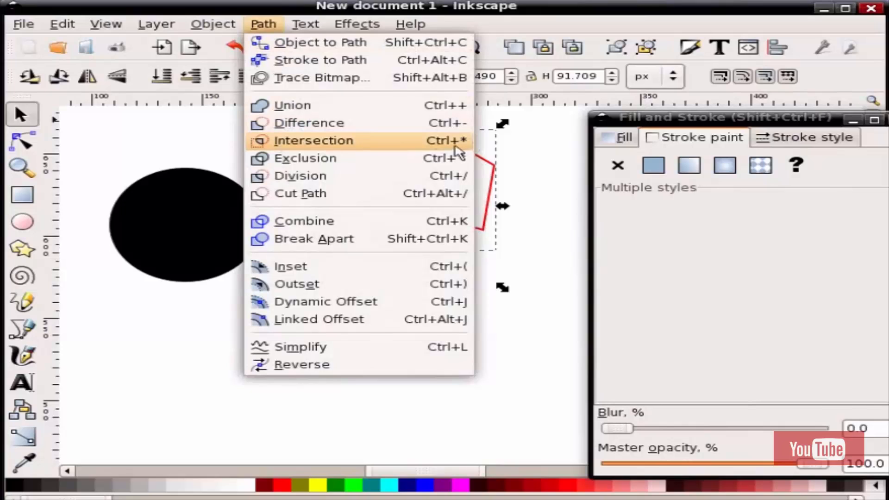
pyautogui.click(304, 143)
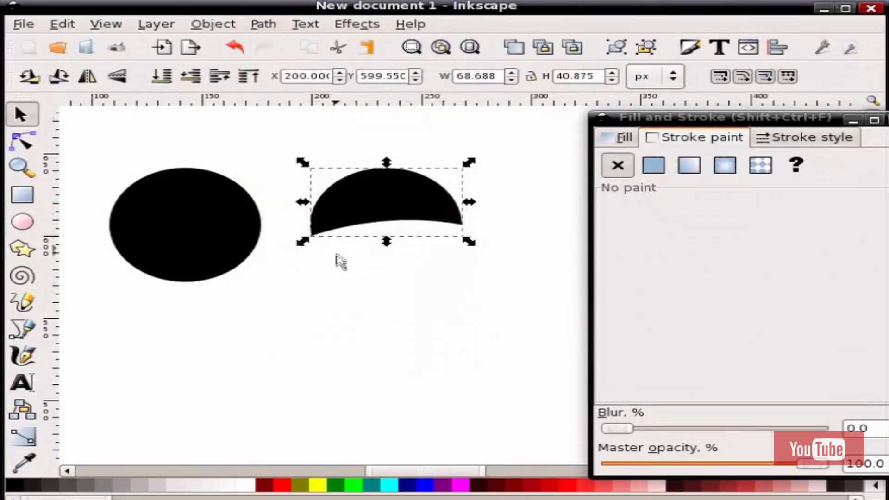
# Undo the intersection of the outline and circle, and redo it.
pyautogui.hotkey('ctrl', 'z')
pyautogui.click(60, 25)
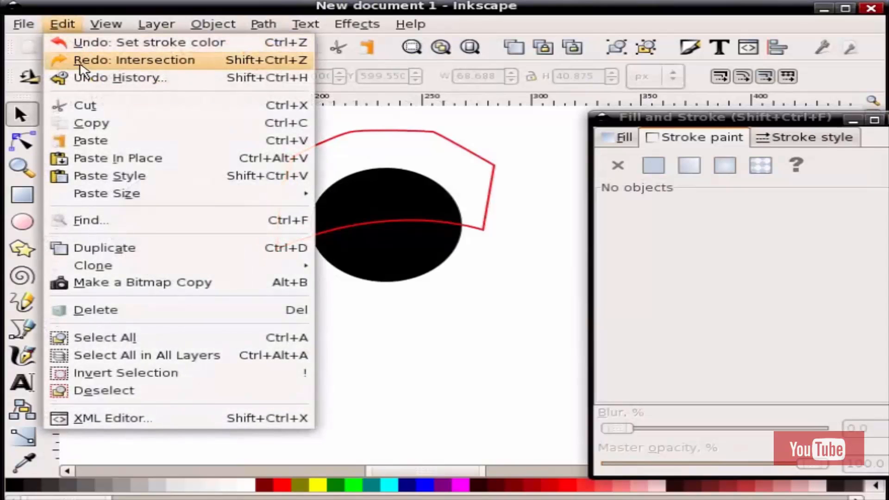
pyautogui.click(80, 64)
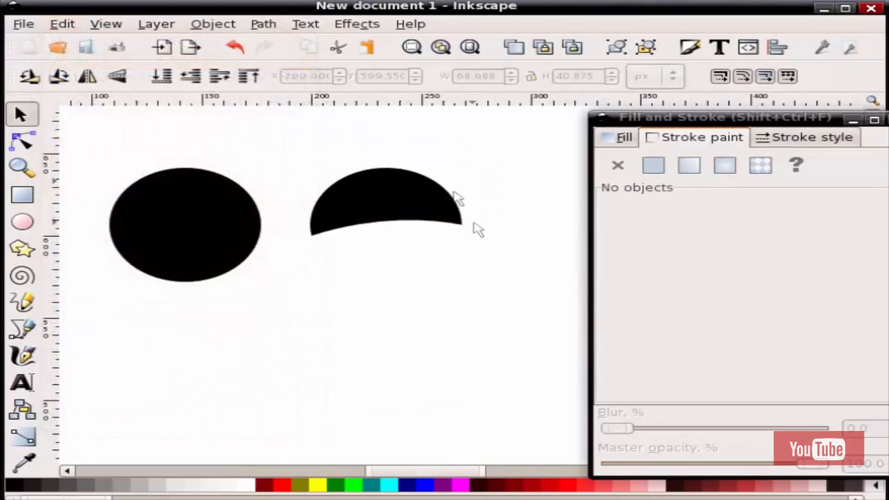
# Fill the cut highlight shape with white (ffffffff) and move it onto the upper half of the black circle.
pyautogui.click(390, 219)
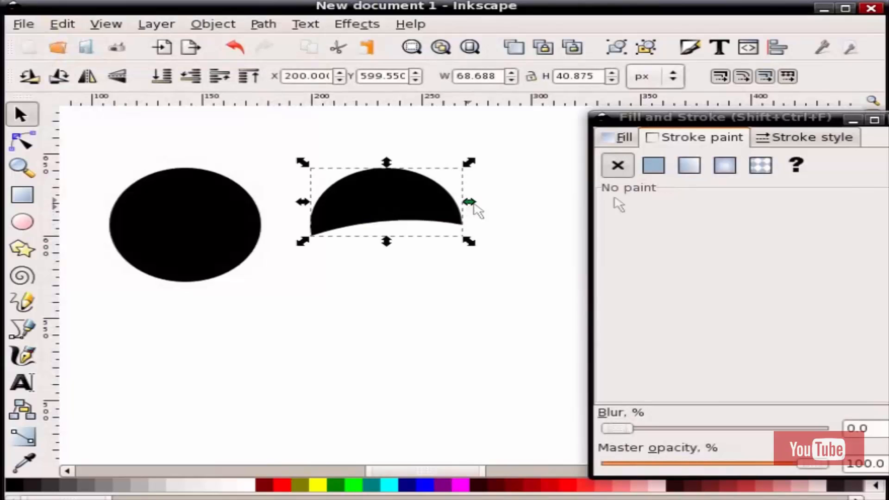
pyautogui.click(654, 165)
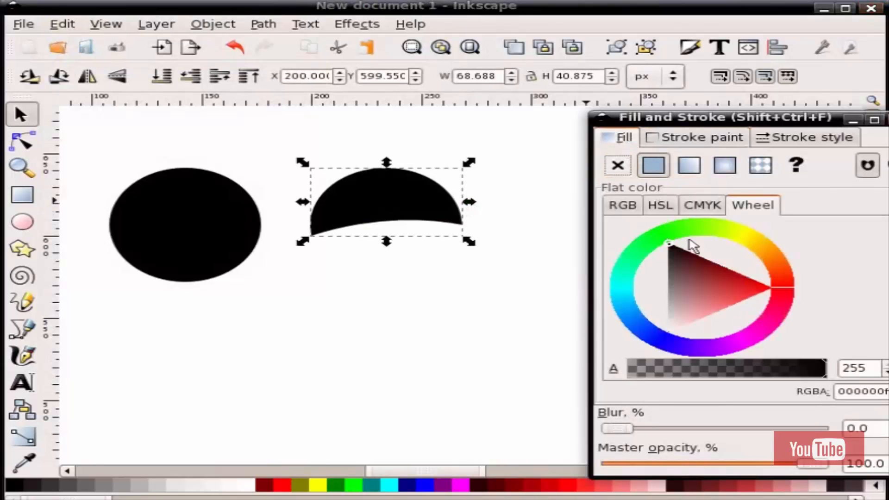
pyautogui.moveTo(680, 295); pyautogui.dragTo(659, 334)
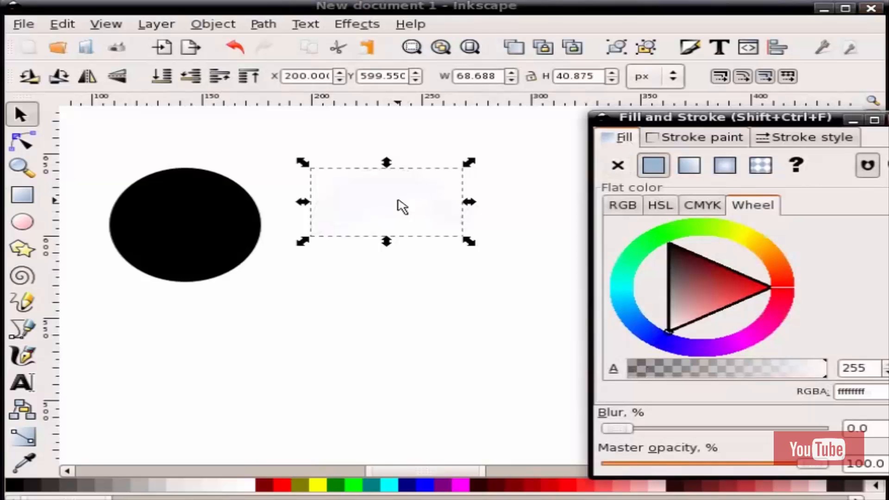
pyautogui.moveTo(397, 200); pyautogui.dragTo(193, 224)
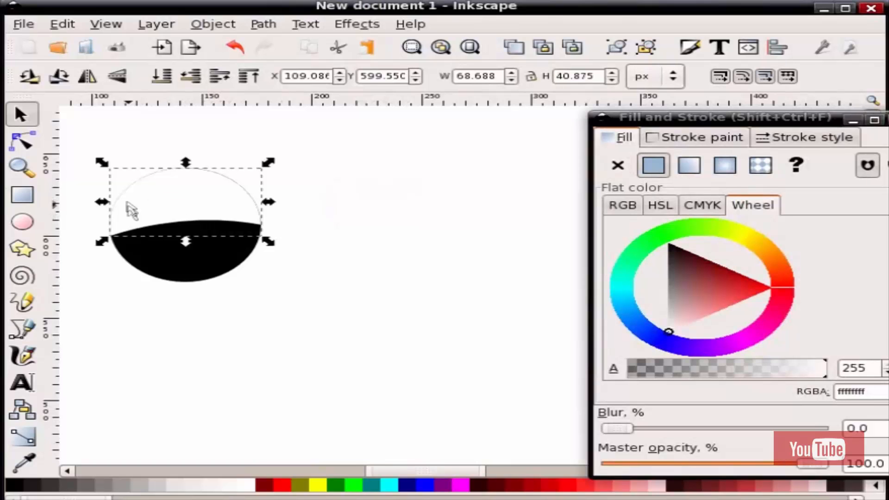
# Reduce the white highlight's master opacity to 42.3%.
pyautogui.keyDown('ctrl'); pyautogui.scroll(4, 130, 208); pyautogui.keyUp('ctrl')
pyautogui.keyDown('ctrl'); pyautogui.scroll(-4, 131, 208); pyautogui.keyUp('ctrl')
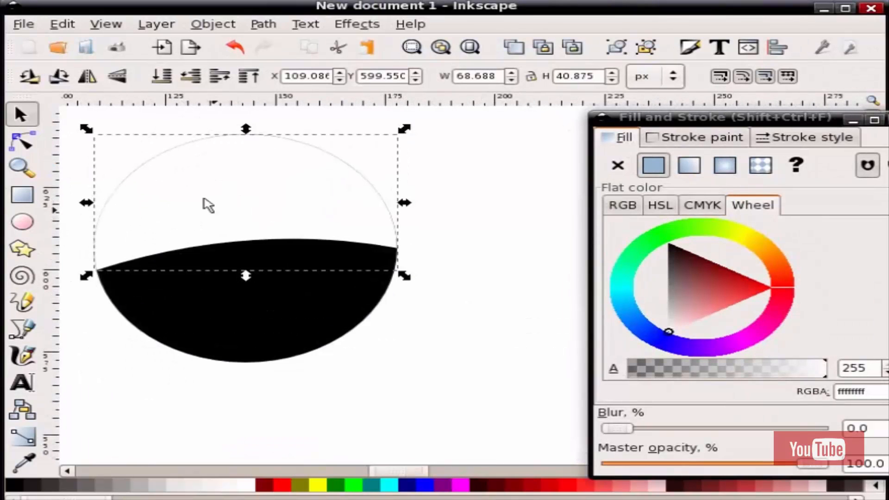
pyautogui.keyDown('ctrl'); pyautogui.scroll(4, 201, 168); pyautogui.keyUp('ctrl')
pyautogui.keyDown('ctrl'); pyautogui.scroll(-2, 294, 224); pyautogui.keyUp('ctrl')
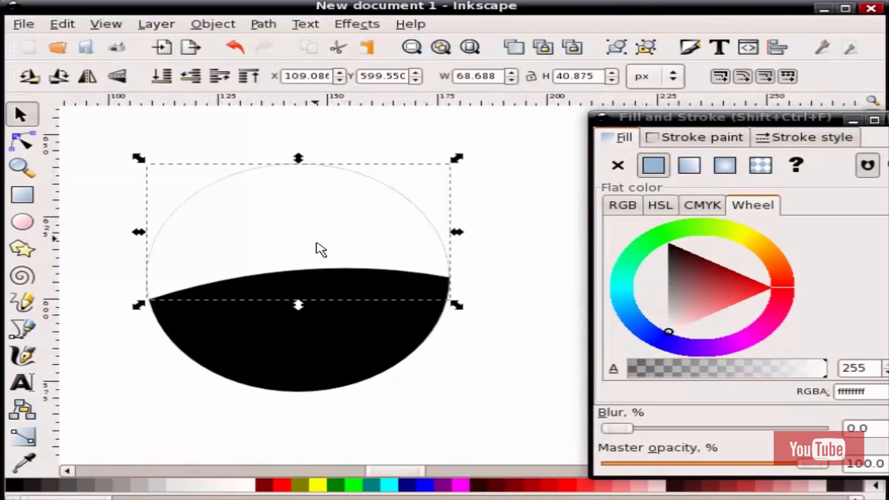
pyautogui.moveTo(669, 118)
pyautogui.mouseDown()
pyautogui.moveTo(636, 118)
pyautogui.moveTo(574, 87)
pyautogui.mouseUp()
pyautogui.moveTo(716, 432); pyautogui.dragTo(608, 438)
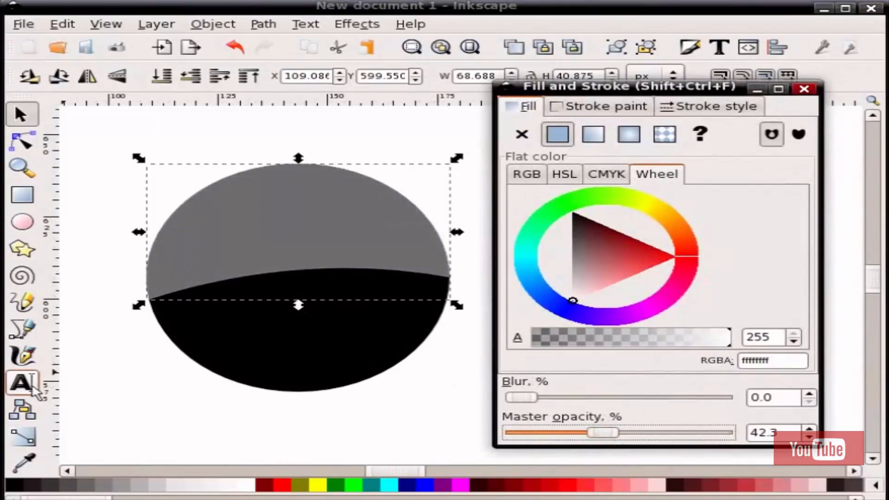
# Add a text object reading "A" in Bitstream Vera Sans, size 12, just outside the circle's lower edge.
pyautogui.click(128, 370)
pyautogui.press('t')
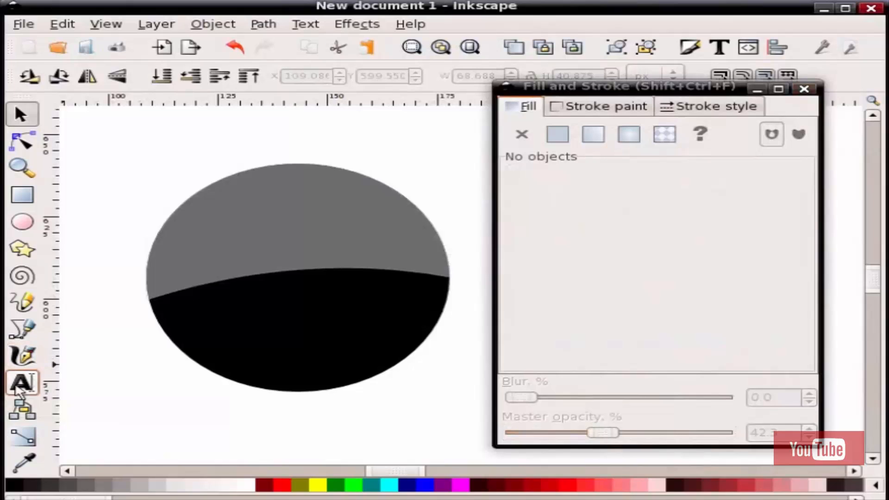
pyautogui.click(120, 397)
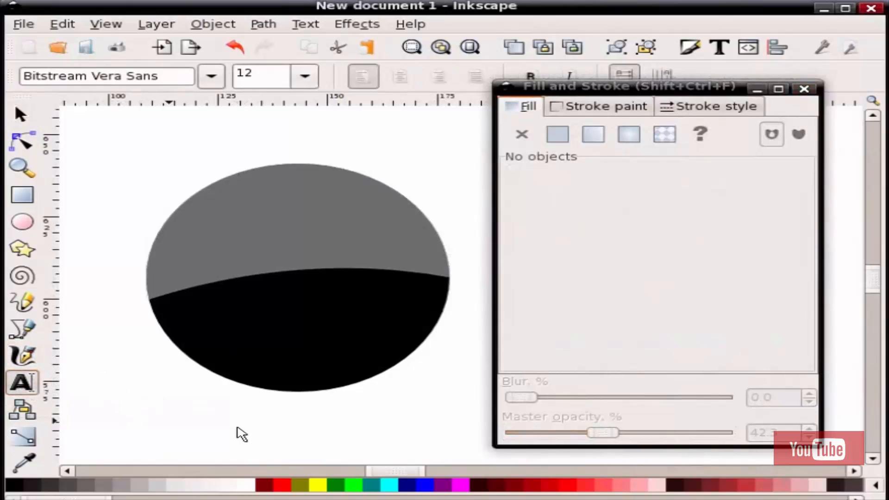
pyautogui.write('A')
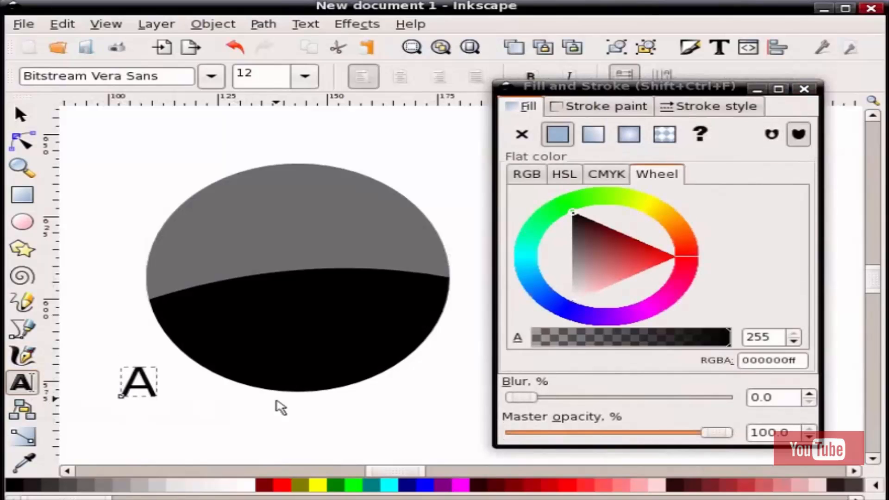
pyautogui.press('F1')
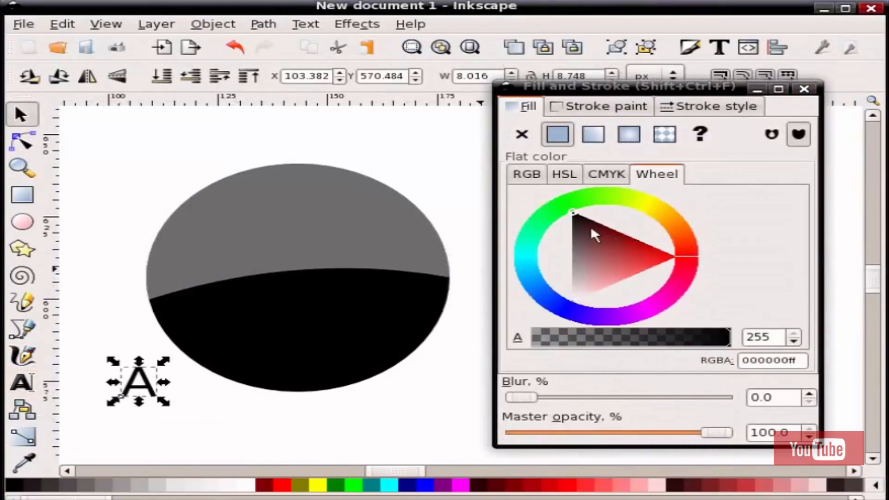
# Fill the letter A with bright green (10ff00ff) and enlarge it to about 30 by 33 px, centred over the circle.
pyautogui.click(569, 198)
pyautogui.click(575, 211)
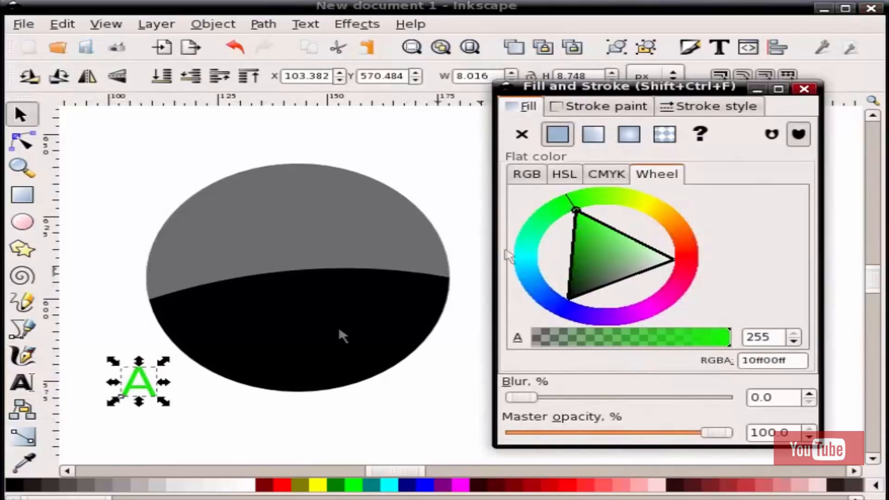
pyautogui.moveTo(141, 394); pyautogui.dragTo(420, 370)
pyautogui.moveTo(363, 311); pyautogui.dragTo(323, 280)
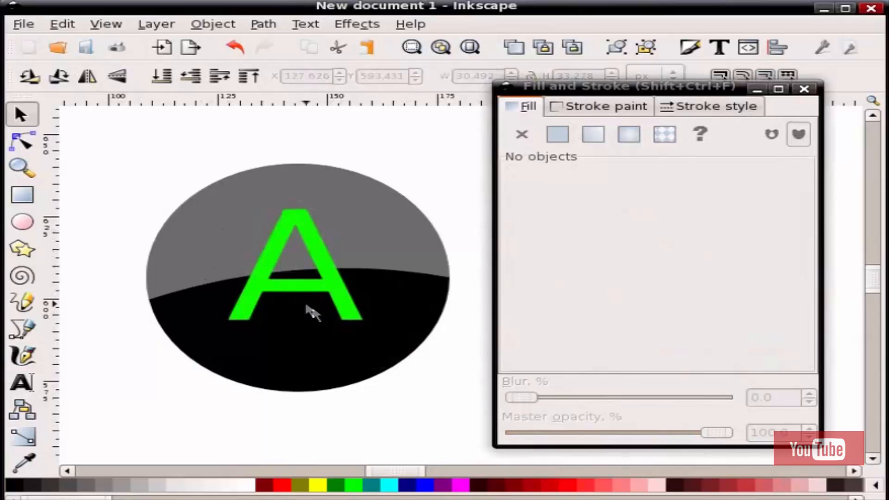
# Raise the highlight above the letter A and lower it back beneath, comparing the two stacking orders.
pyautogui.click(202, 254)
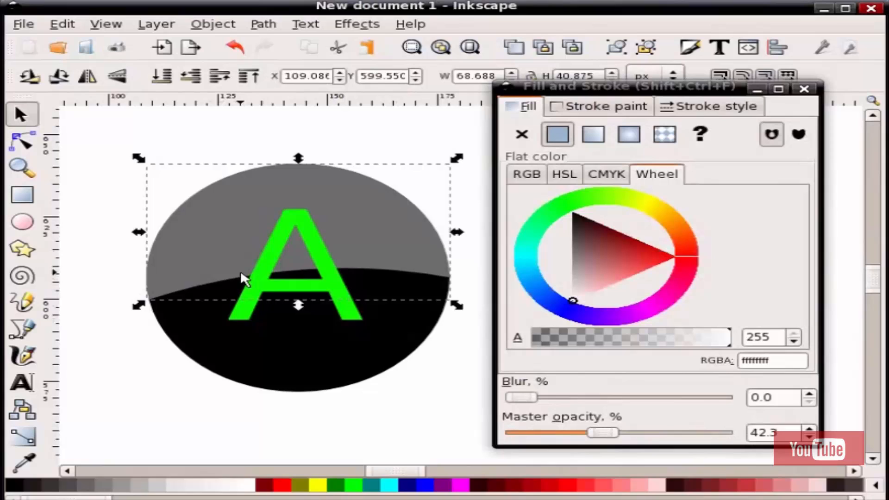
pyautogui.press('pageup')
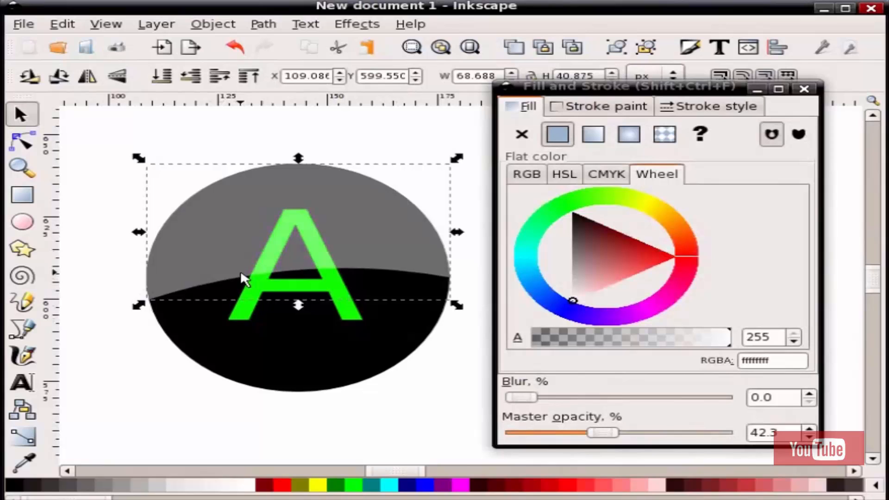
pyautogui.press('pagedown')
pyautogui.press('pageup')
pyautogui.press('pagedown')
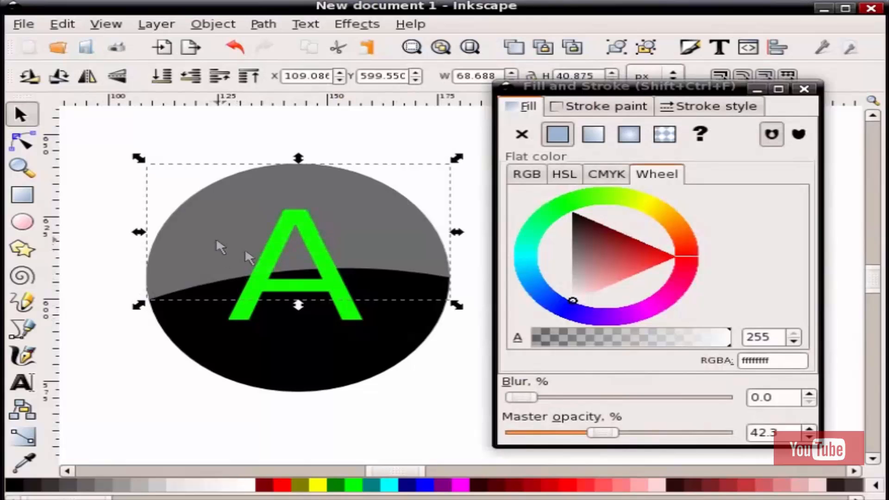
# Set the highlight's master opacity to 64.9% and raise it above the letter A.
pyautogui.moveTo(603, 433); pyautogui.dragTo(657, 435)
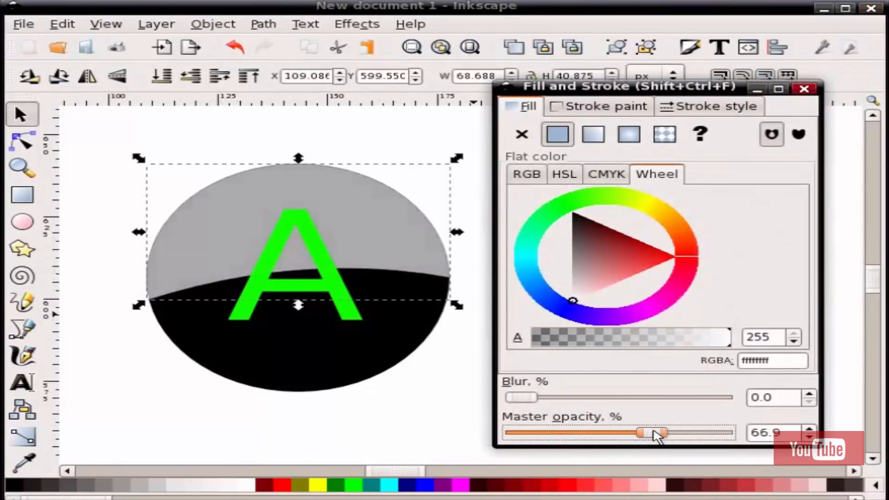
pyautogui.press('Left')
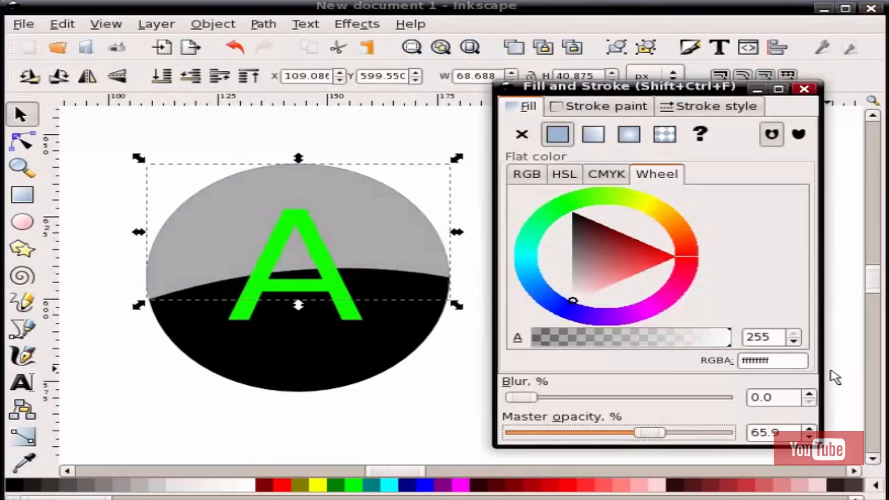
pyautogui.press('Left')
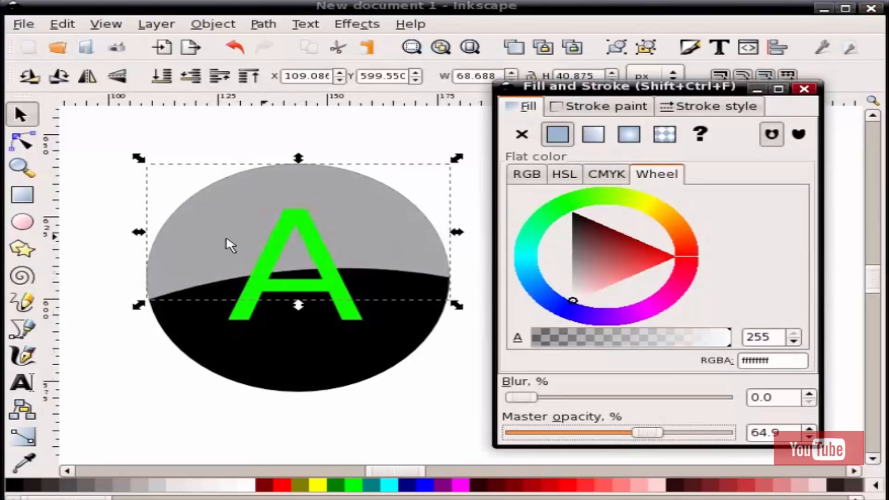
pyautogui.click(239, 247)
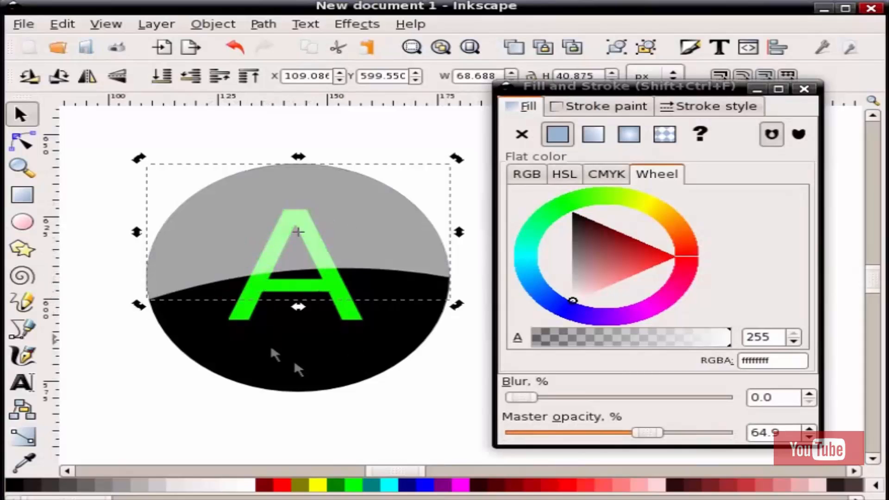
pyautogui.click(110, 396)
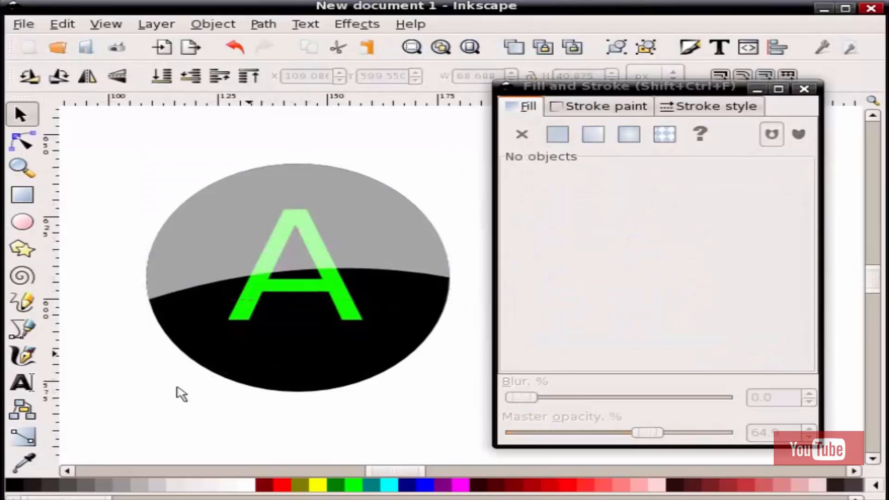
# Duplicate the black circle and lower the copy beneath the letter and the highlight.
pyautogui.click(249, 353)
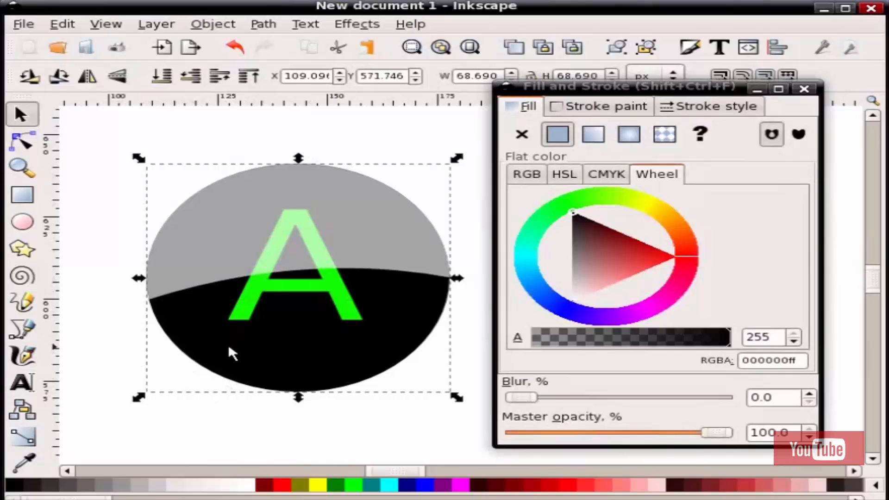
pyautogui.click(110, 368)
pyautogui.click(261, 352)
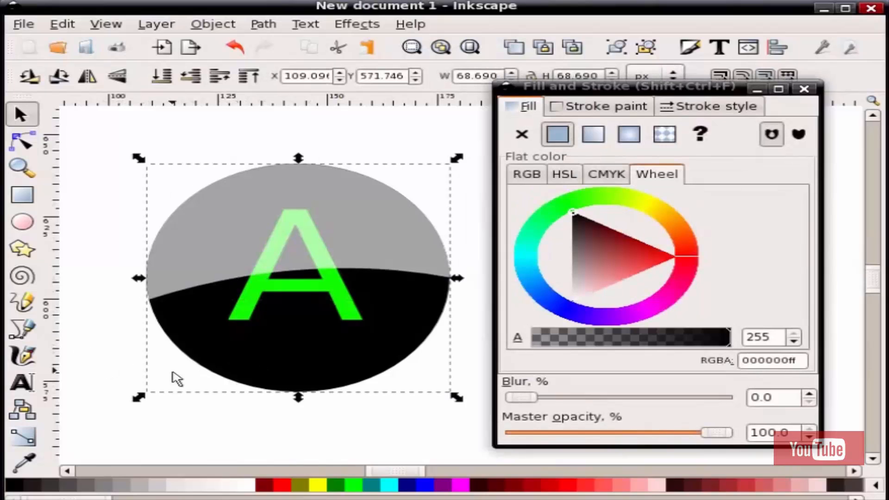
pyautogui.press('Home')
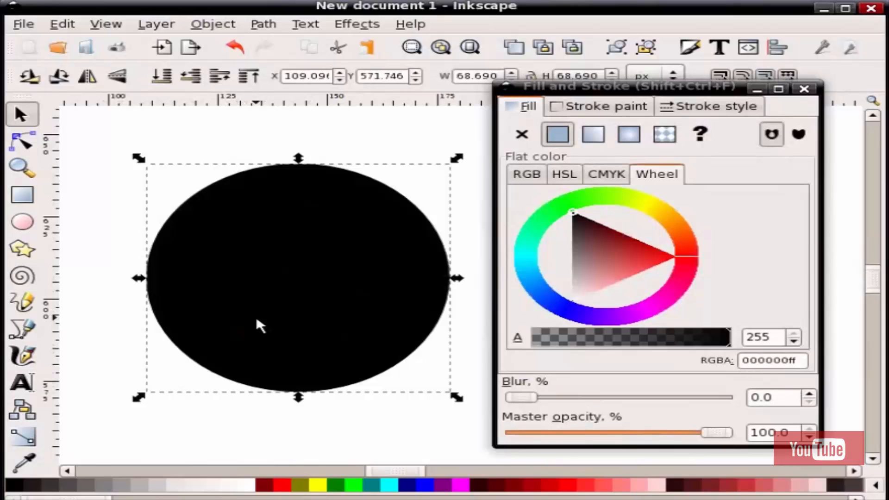
pyautogui.press('pagedown')
pyautogui.press('pagedown')
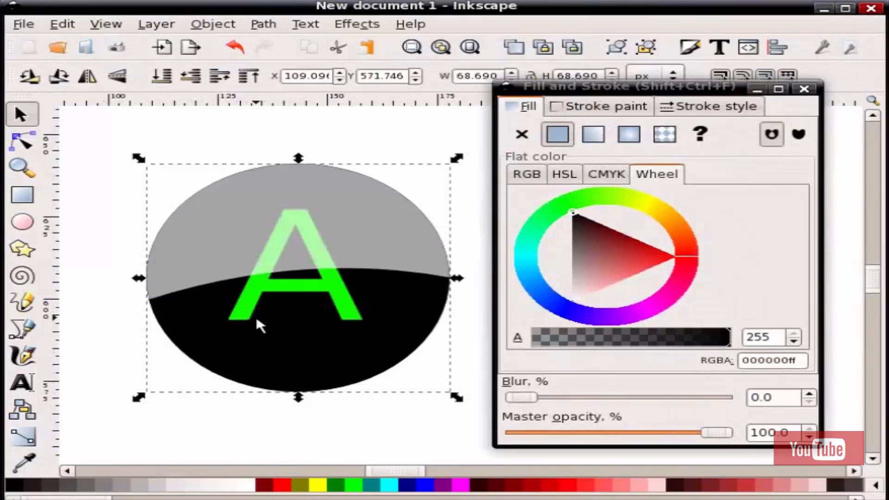
# Blur the selected black circle by 6.3% to create a soft shadow around the button.
pyautogui.click(526, 399)
pyautogui.moveTo(526, 401); pyautogui.dragTo(542, 401)
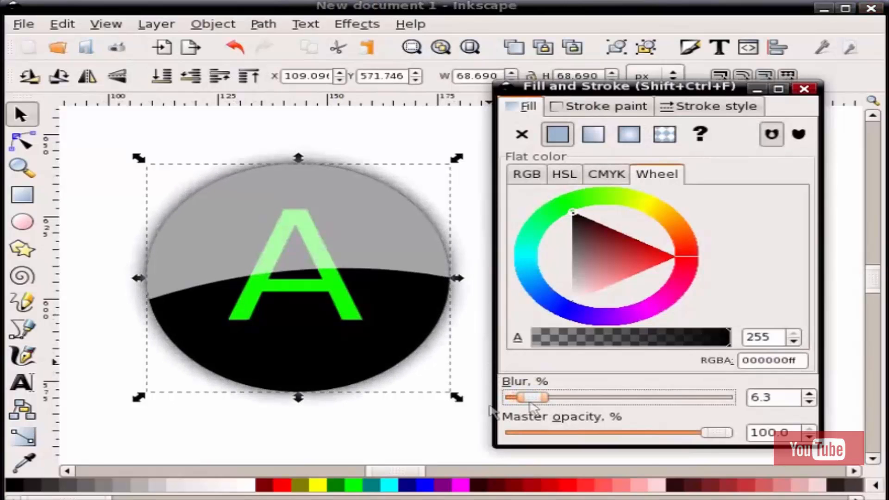
pyautogui.click(402, 424)
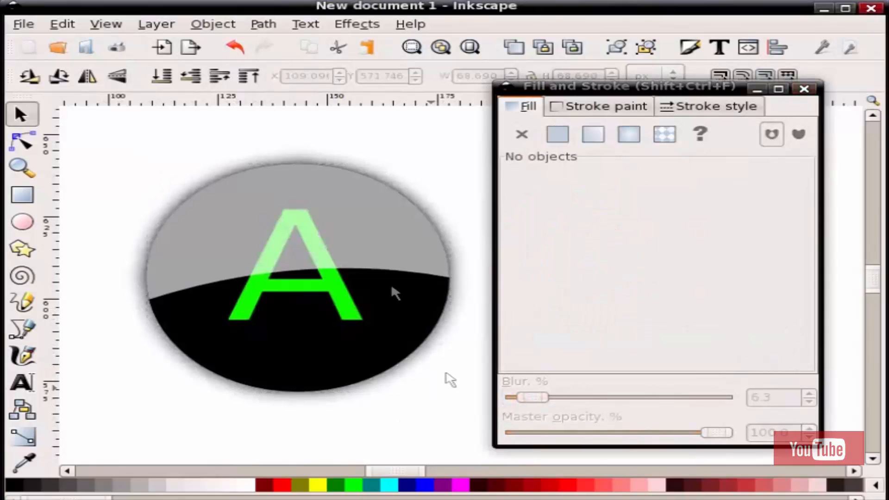
# Reduce the master opacity of the white highlight to 37.7%.
pyautogui.click(383, 254)
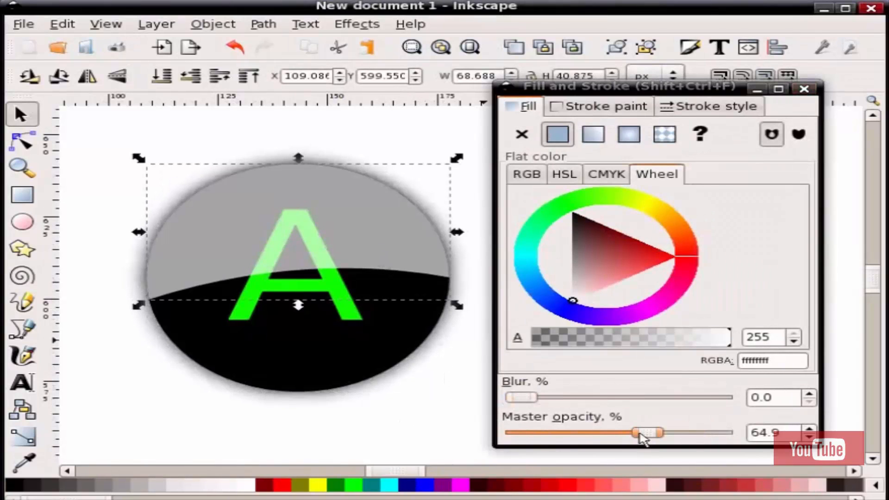
pyautogui.moveTo(638, 433); pyautogui.dragTo(591, 437)
pyautogui.click(396, 448)
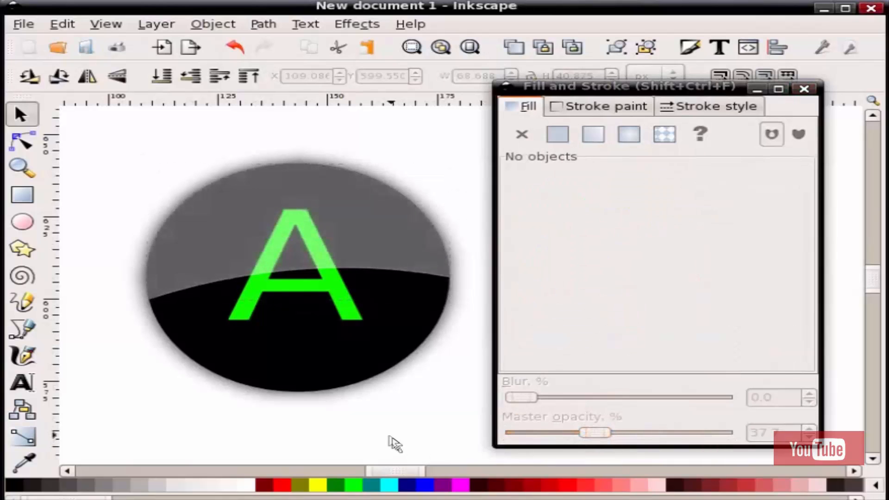